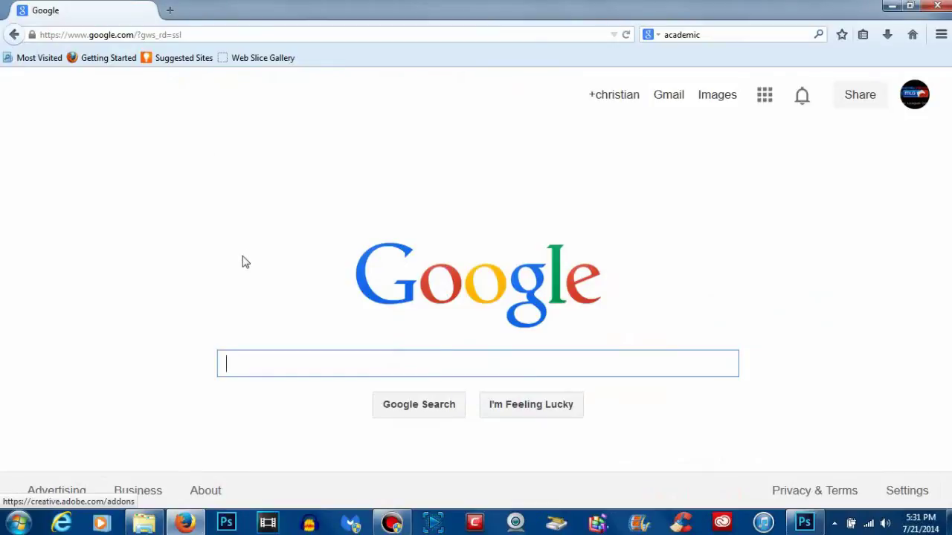
# - Search 'photoshop fractalius free download', download Fractalius.exe from Redfield Plugins, then minimize Firefox
pyautogui.write('photo')
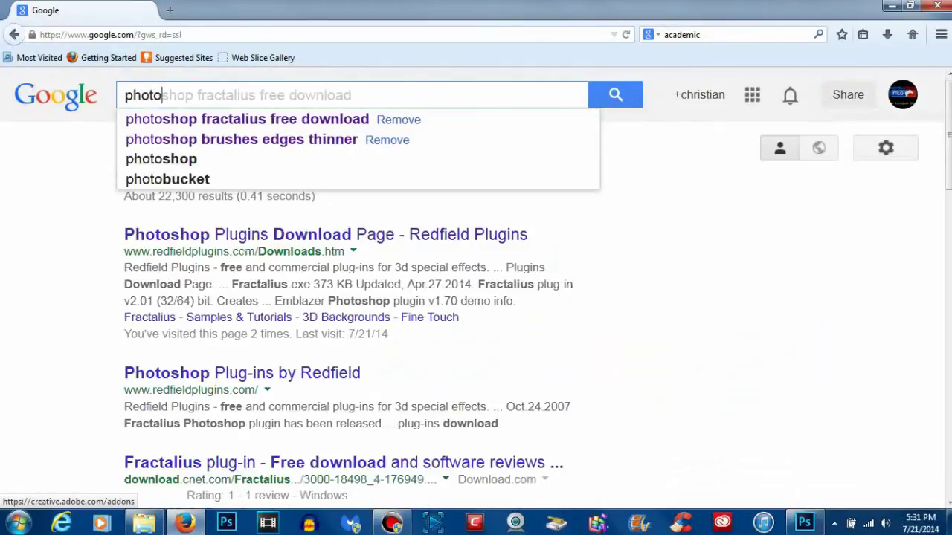
pyautogui.press('Down')
pyautogui.press('Return')
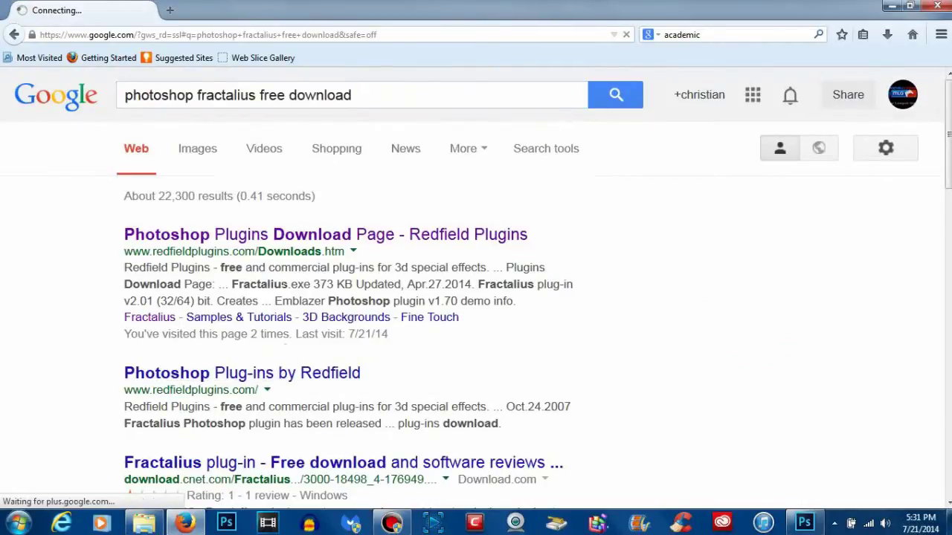
pyautogui.click(275, 243)
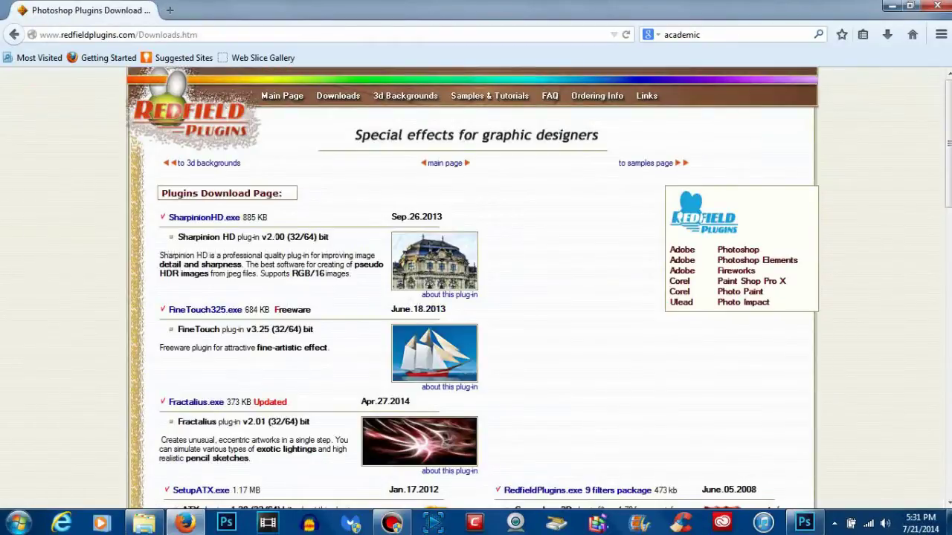
pyautogui.click(190, 401)
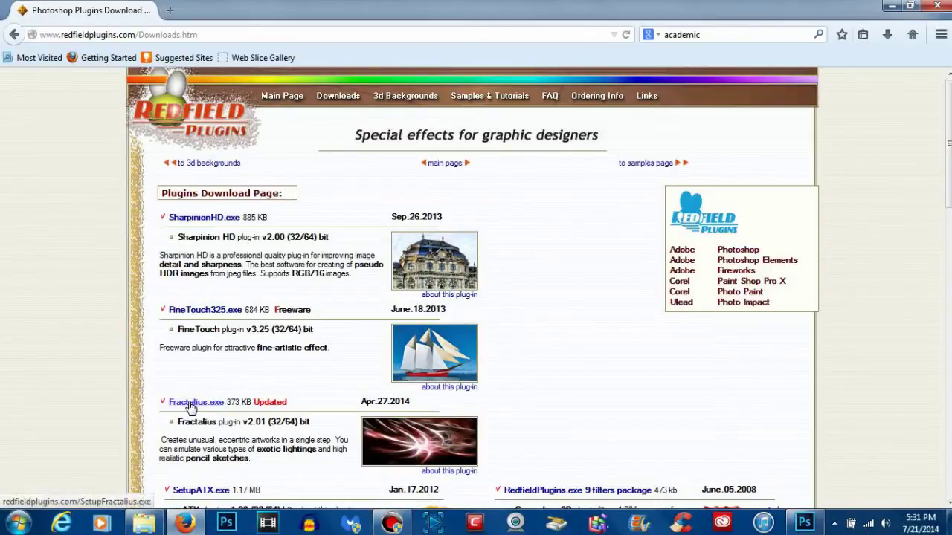
pyautogui.click(900, 6)
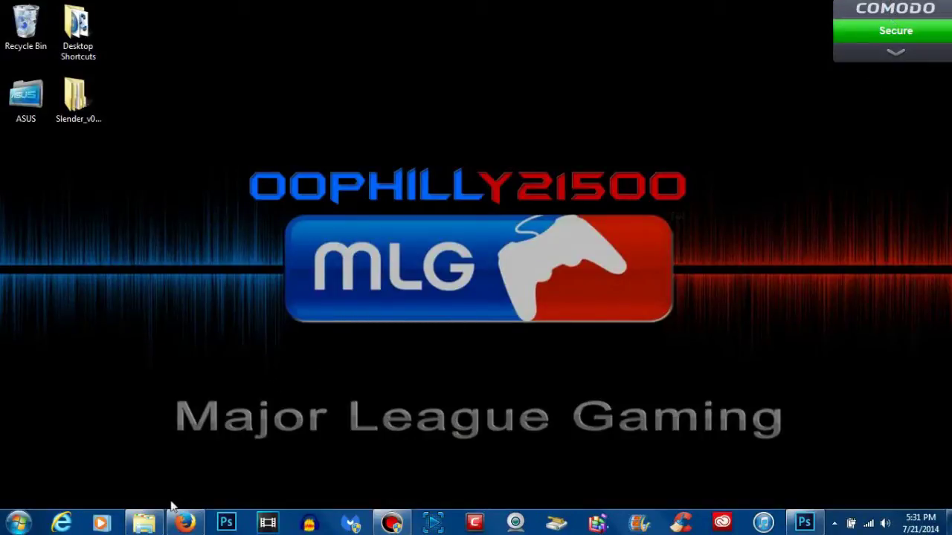
# - Confirm the fractalius folder in Adobe Photoshop CC 2014's Plug-ins, then run SetupFractalius from Downloads
pyautogui.click(149, 525)
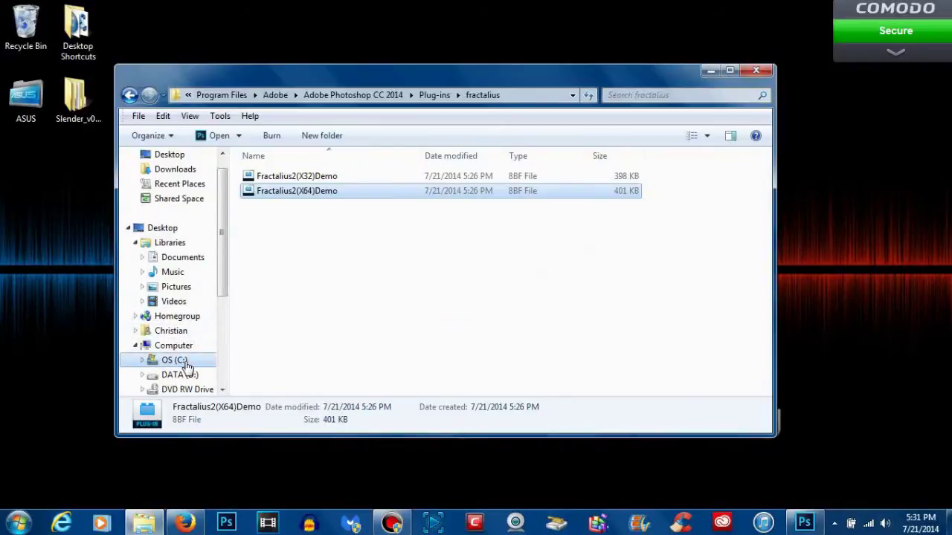
pyautogui.click(186, 361)
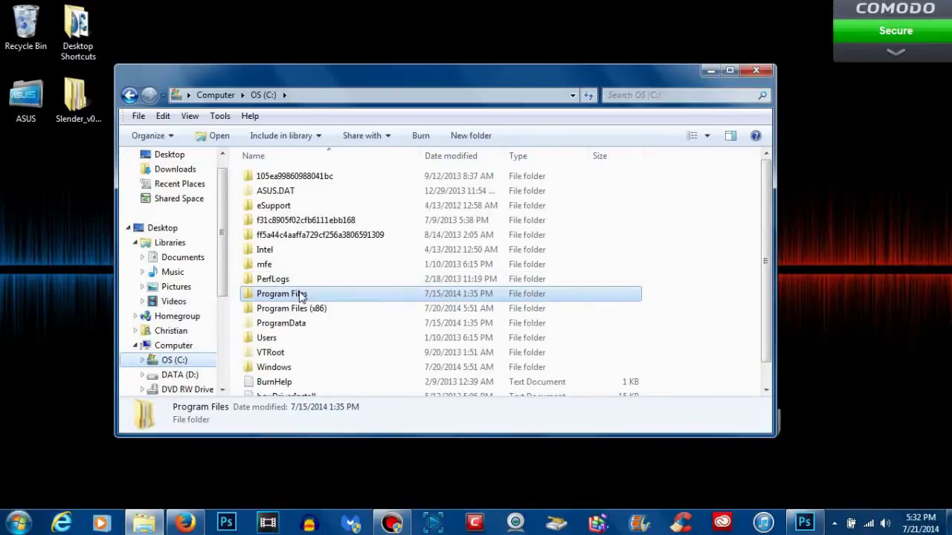
pyautogui.doubleClick(301, 296)
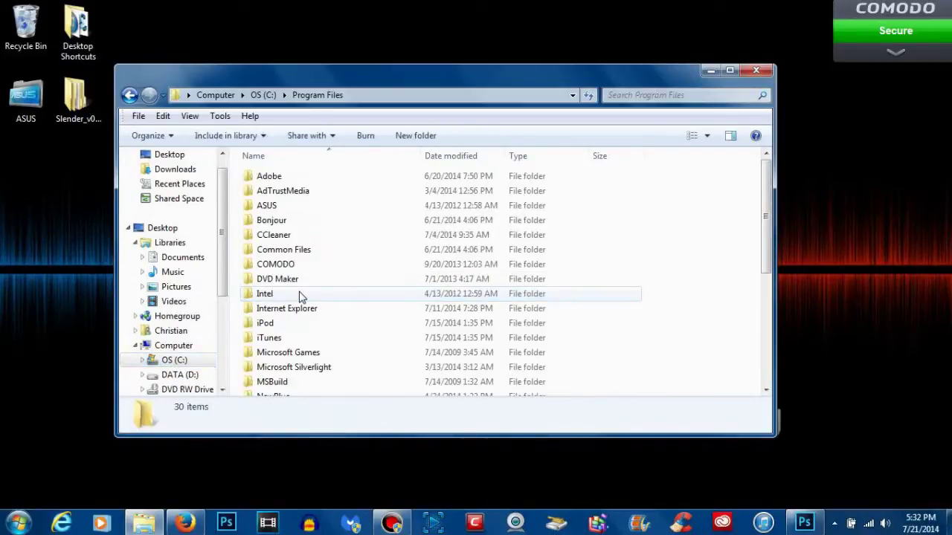
pyautogui.doubleClick(276, 180)
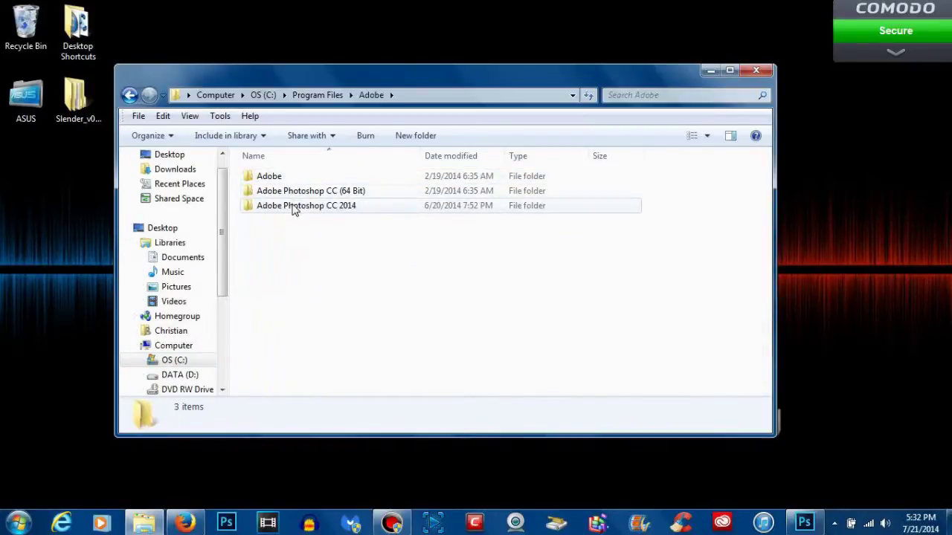
pyautogui.doubleClick(332, 208)
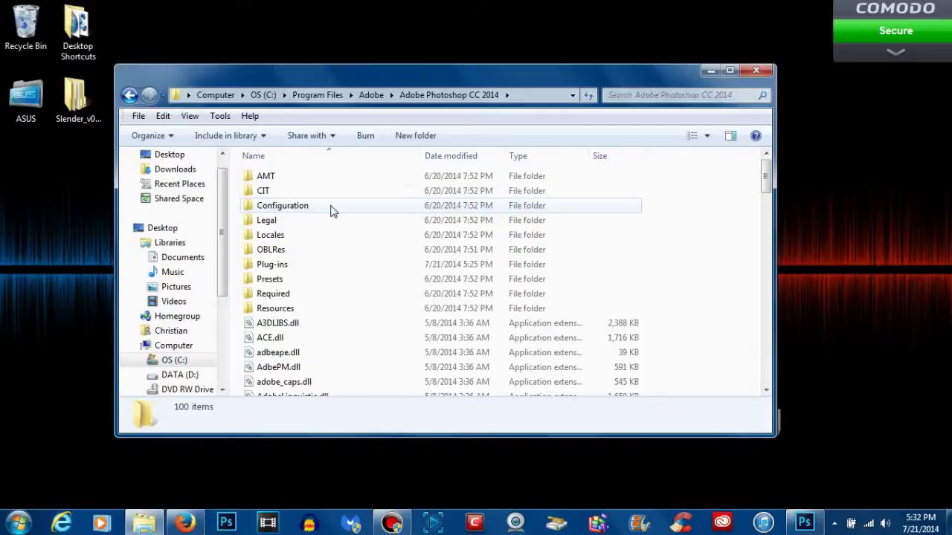
pyautogui.doubleClick(344, 272)
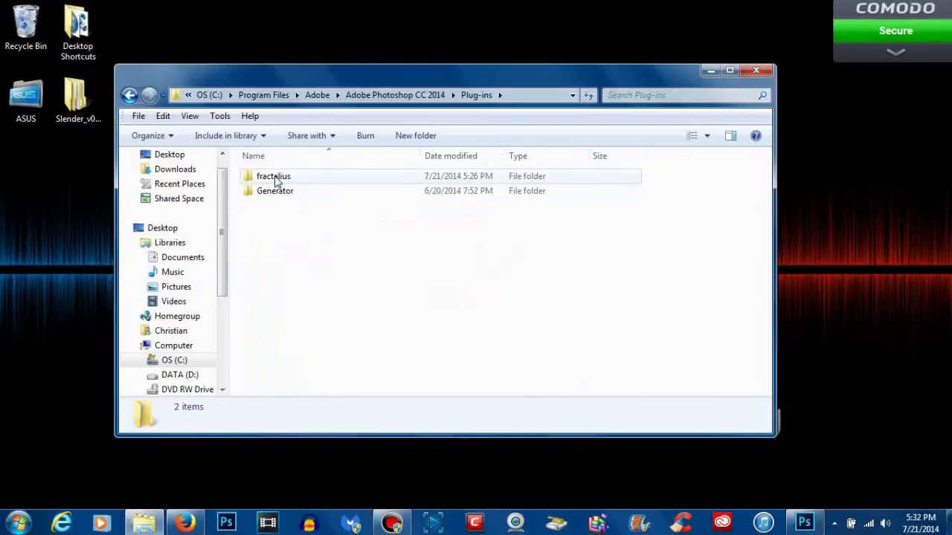
pyautogui.click(277, 181)
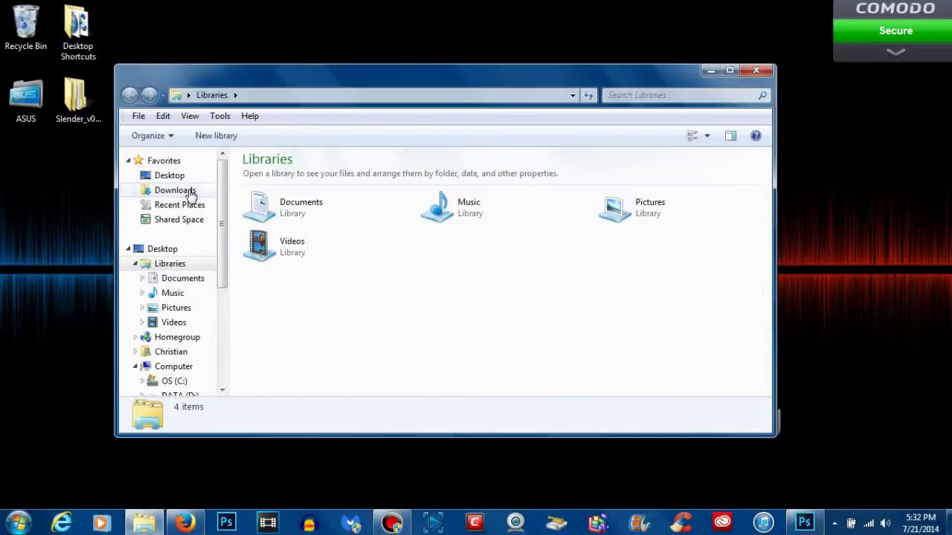
pyautogui.click(176, 190)
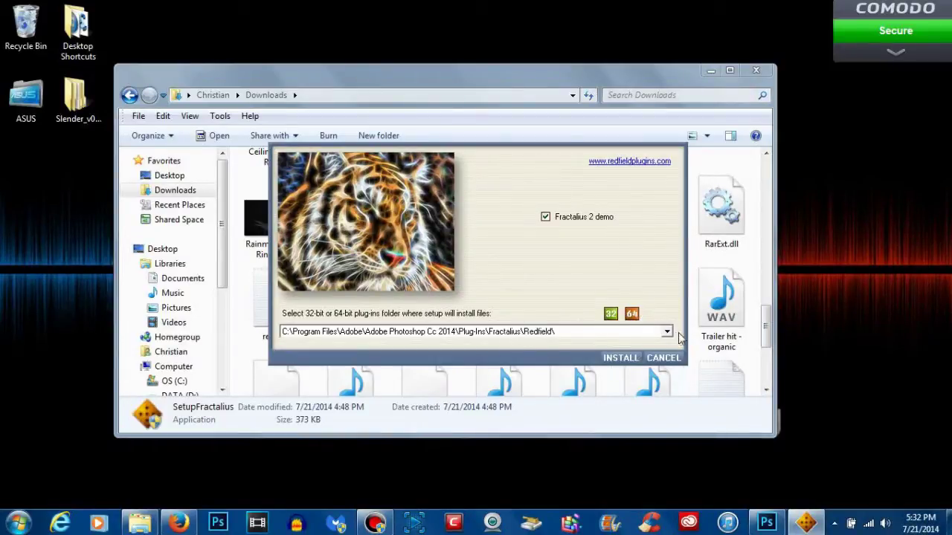
# - Install Fractalius into C:\Program Files\Adobe\Adobe Photoshop CC 2014\Plug-ins\fractalius
pyautogui.click(667, 332)
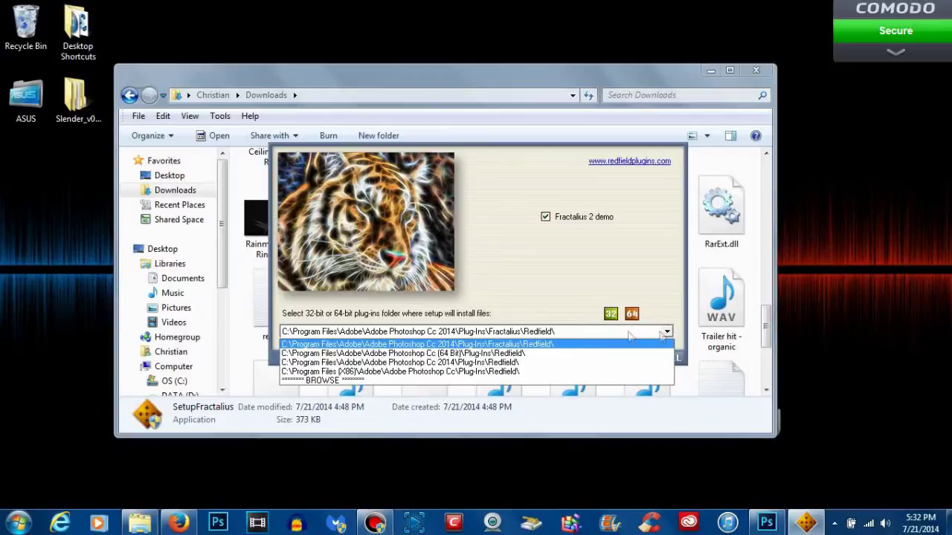
pyautogui.click(420, 380)
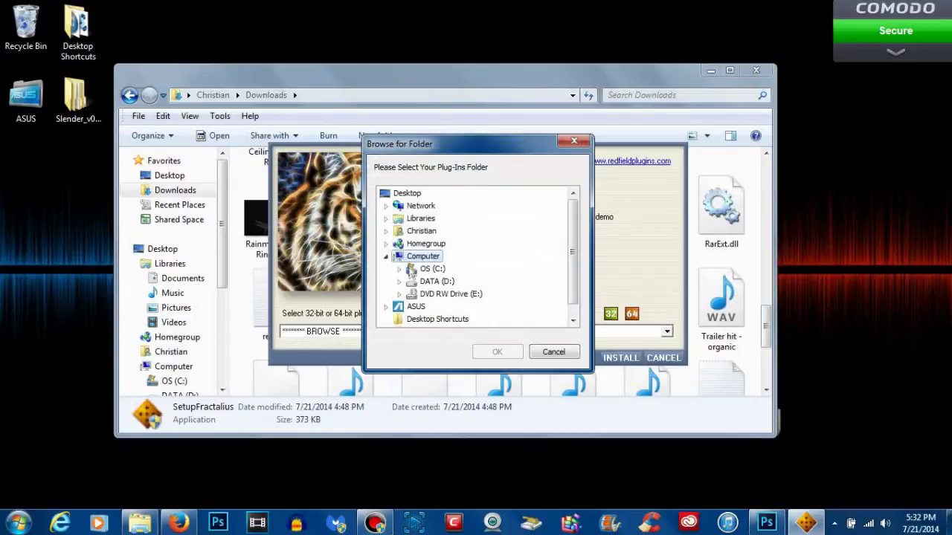
pyautogui.doubleClick(437, 269)
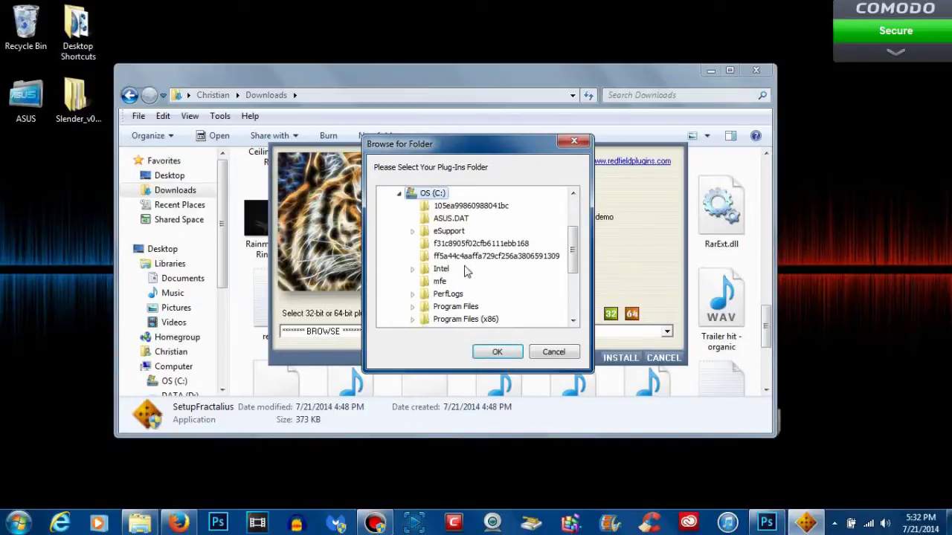
pyautogui.doubleClick(450, 308)
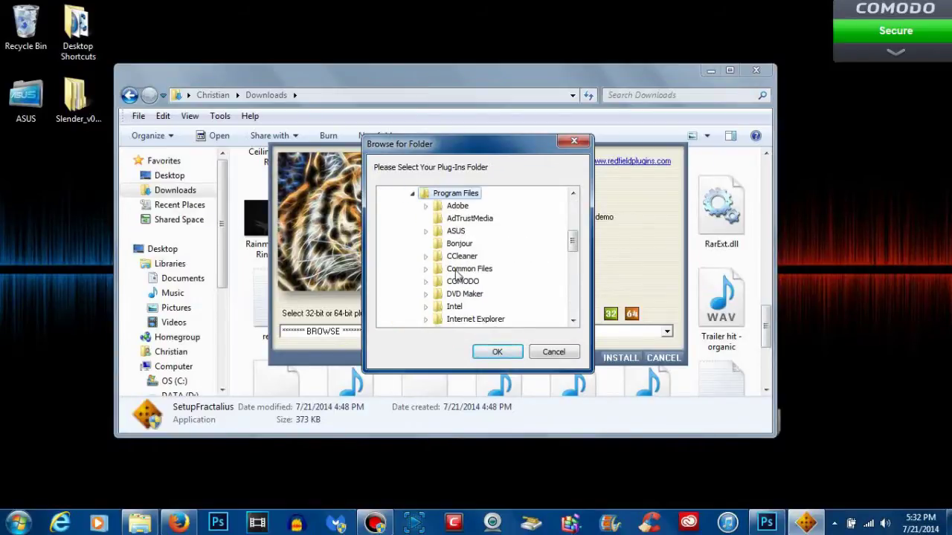
pyautogui.click(457, 206)
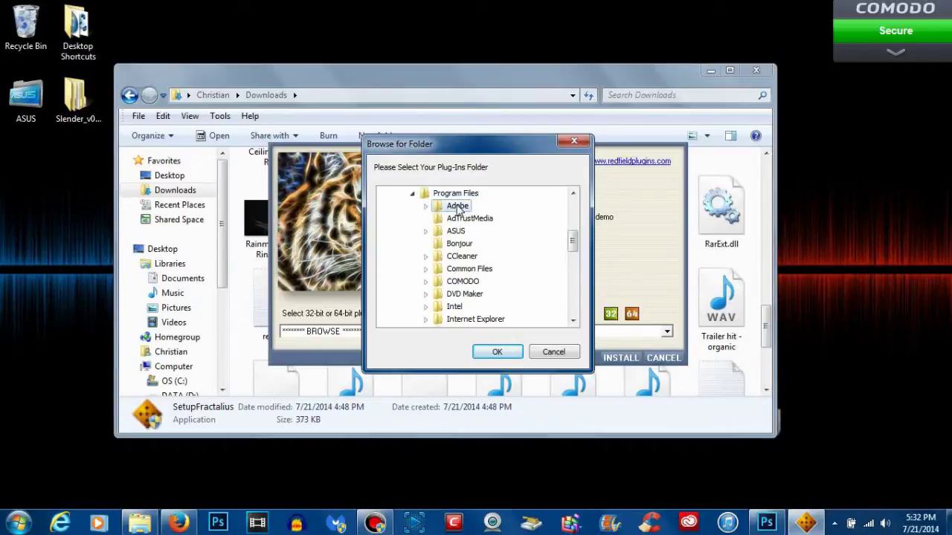
pyautogui.doubleClick(457, 208)
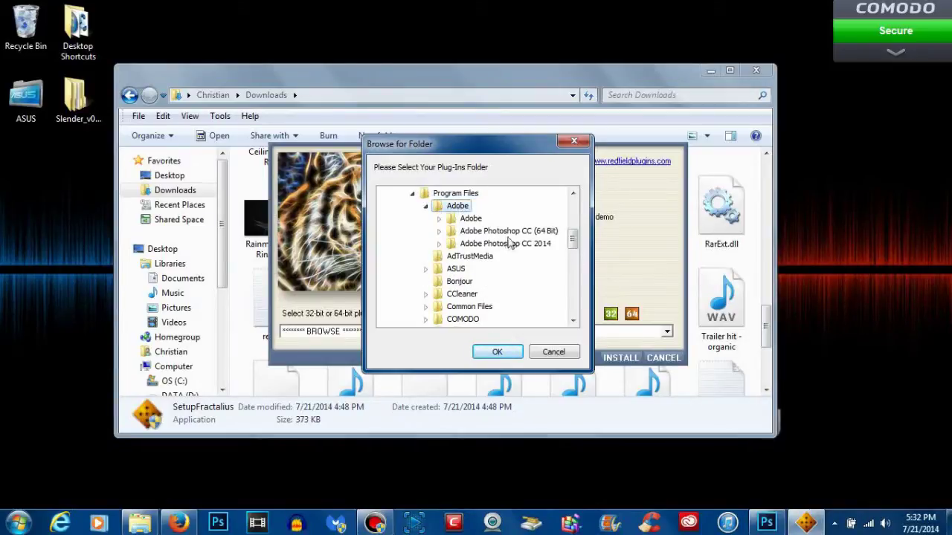
pyautogui.doubleClick(509, 245)
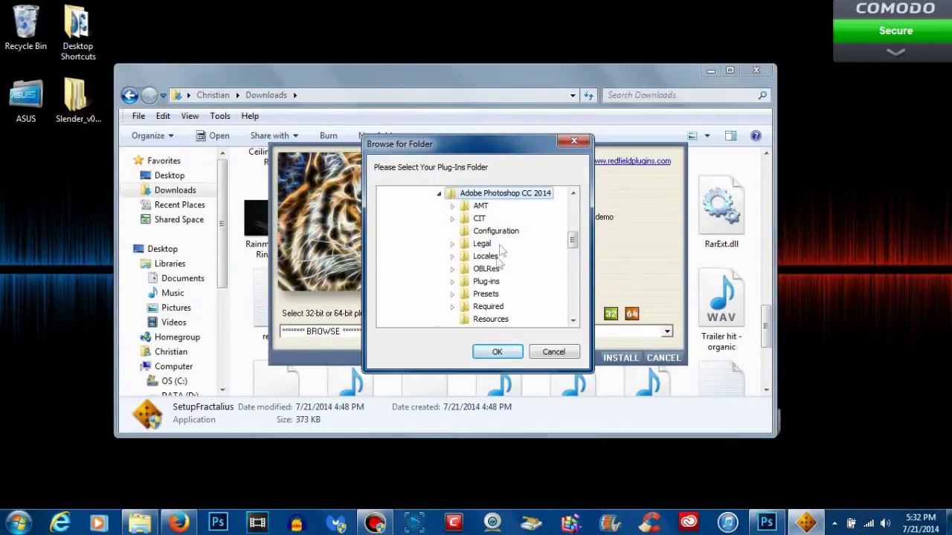
pyautogui.doubleClick(489, 283)
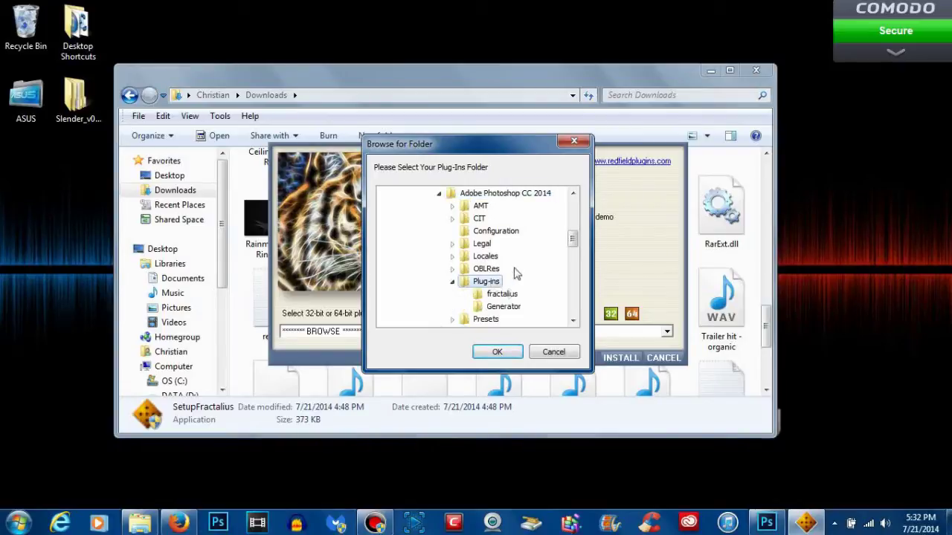
pyautogui.click(496, 296)
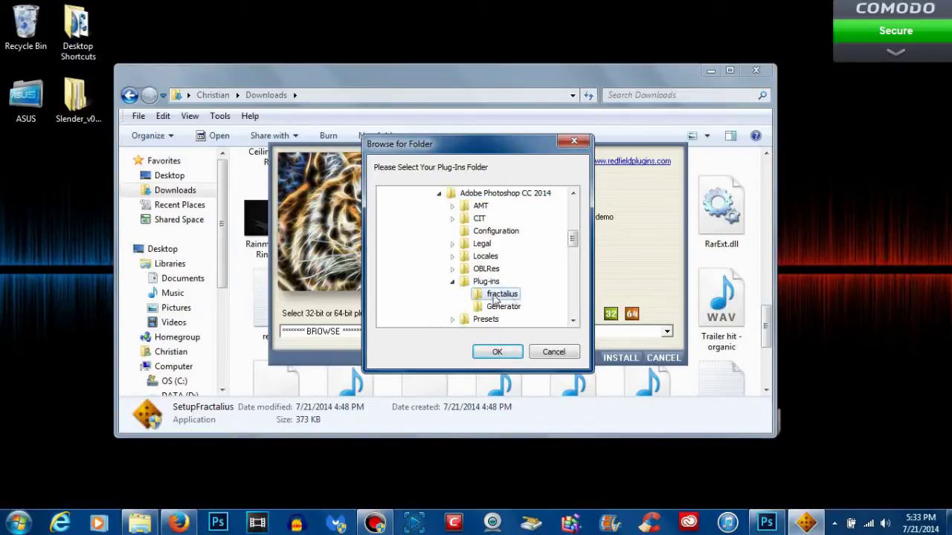
pyautogui.click(500, 354)
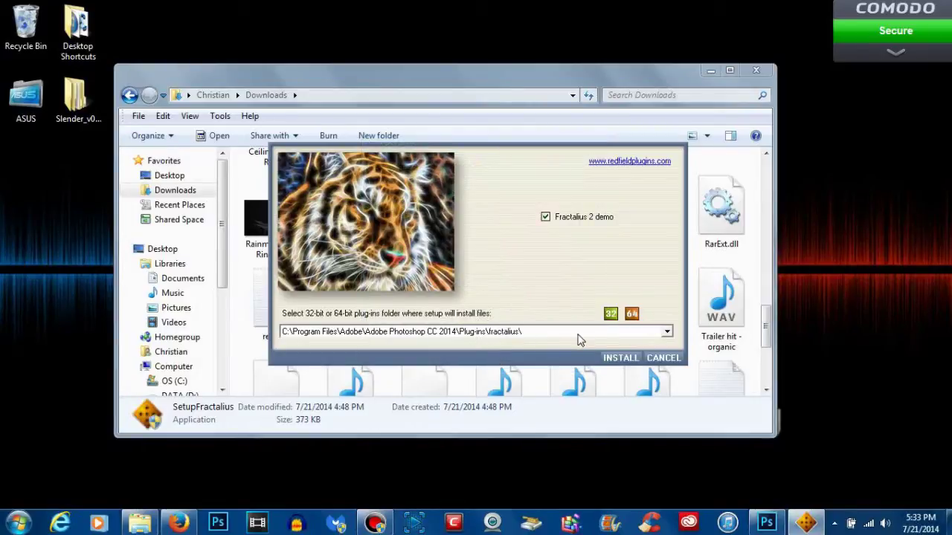
pyautogui.click(623, 359)
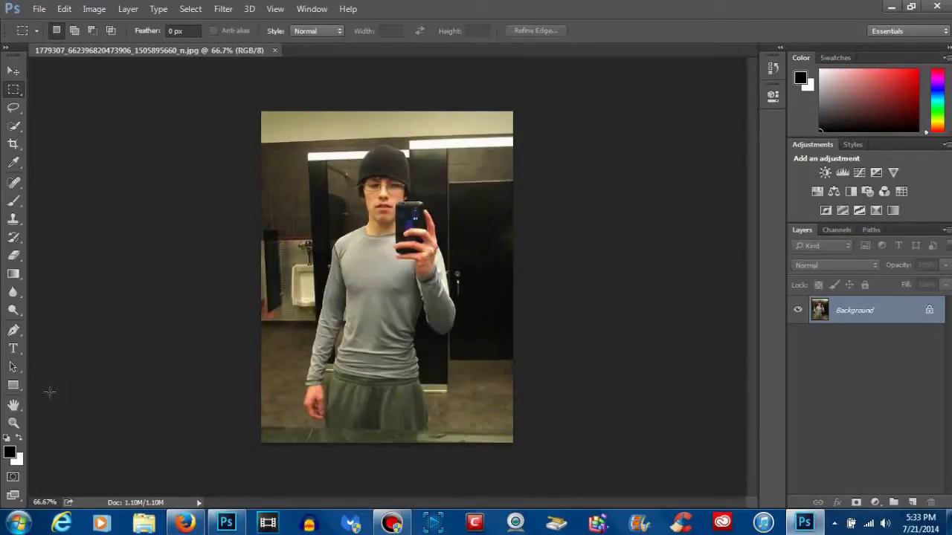
# - Review Photoshop's Plug-Ins preferences, then open the Filter menu to find the Redfield entry
pyautogui.click(64, 8)
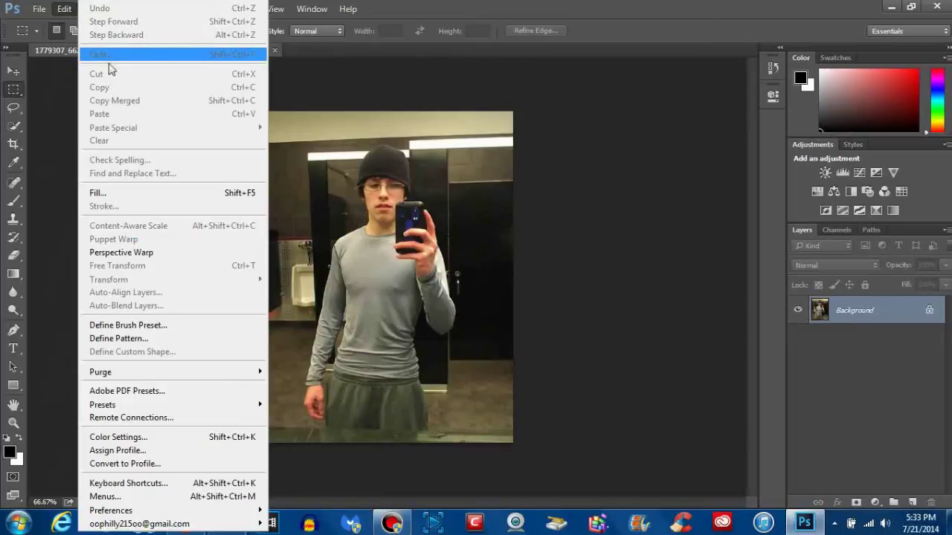
pyautogui.moveTo(227, 511)
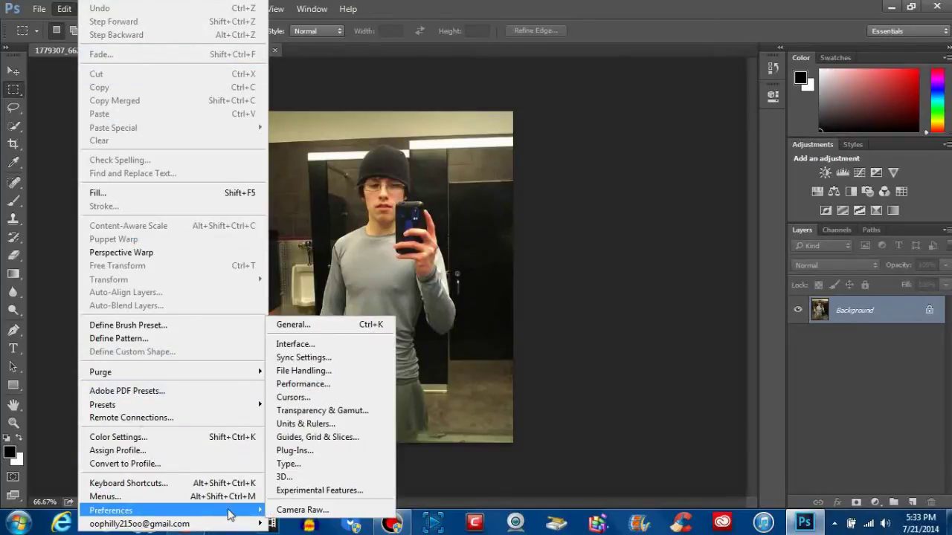
pyautogui.click(313, 451)
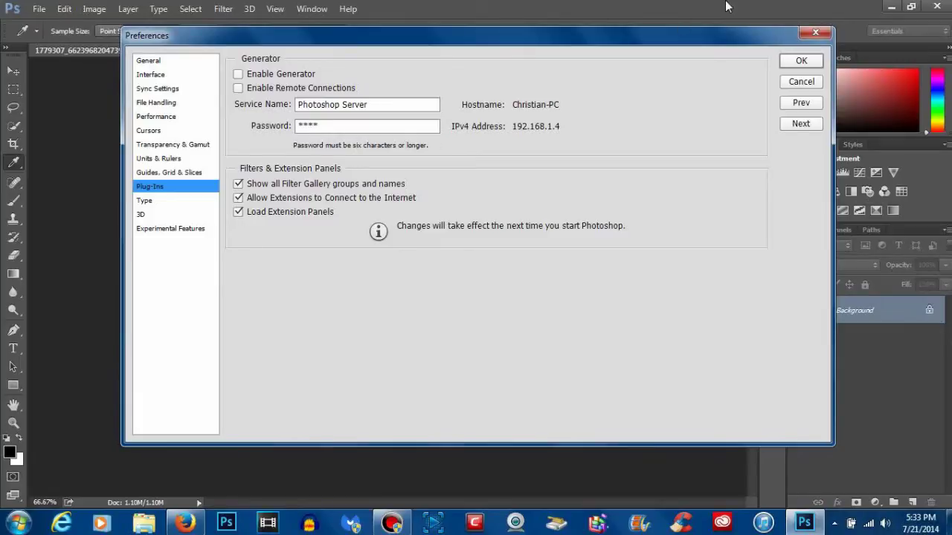
pyautogui.click(815, 33)
pyautogui.press('m')
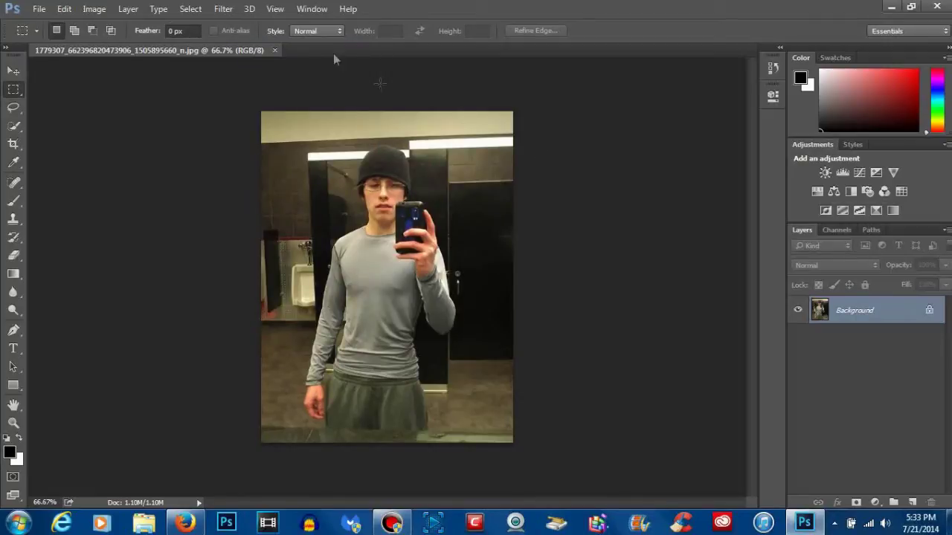
pyautogui.click(224, 11)
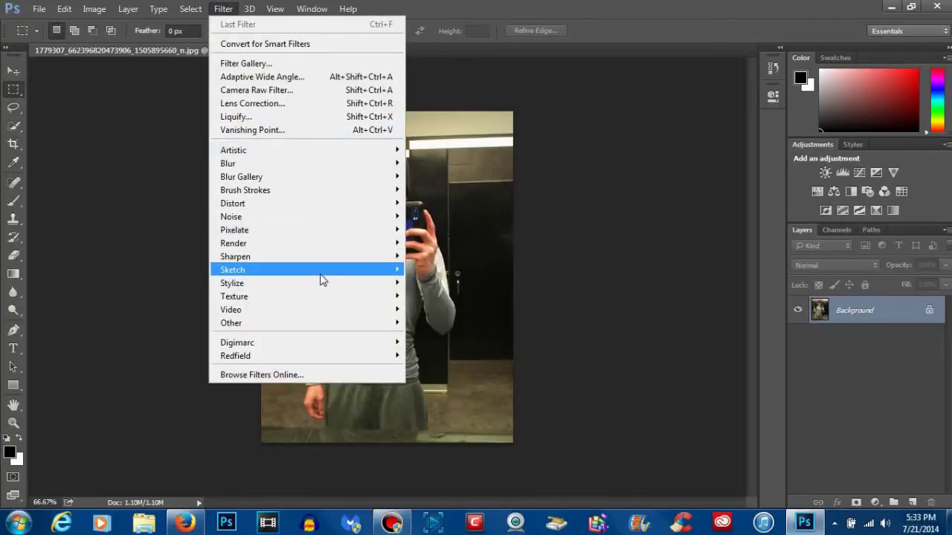
# - Preview Filter > Redfield > Fractalius 2 DEMO with Sharpness at 33, then cancel it
pyautogui.moveTo(346, 363)
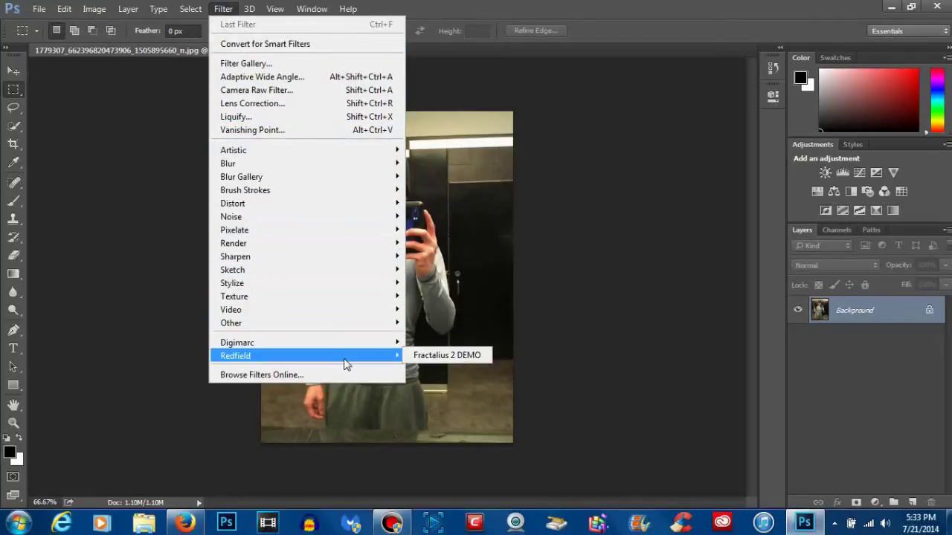
pyautogui.click(438, 356)
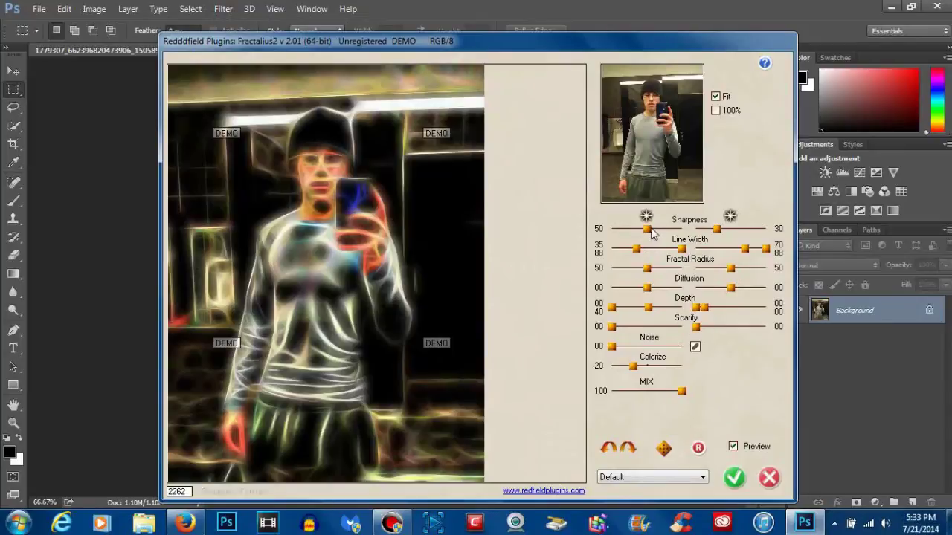
pyautogui.moveTo(646, 229); pyautogui.dragTo(635, 231)
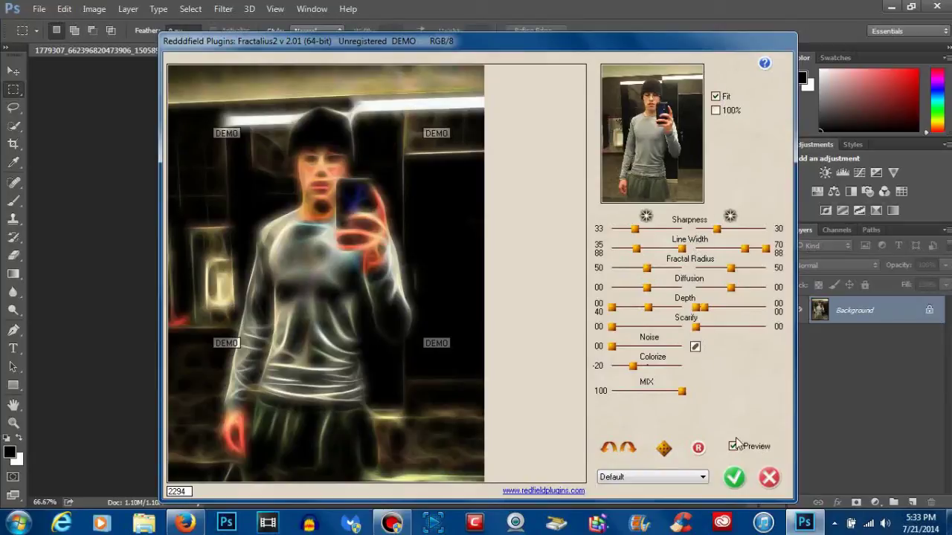
pyautogui.click(769, 480)
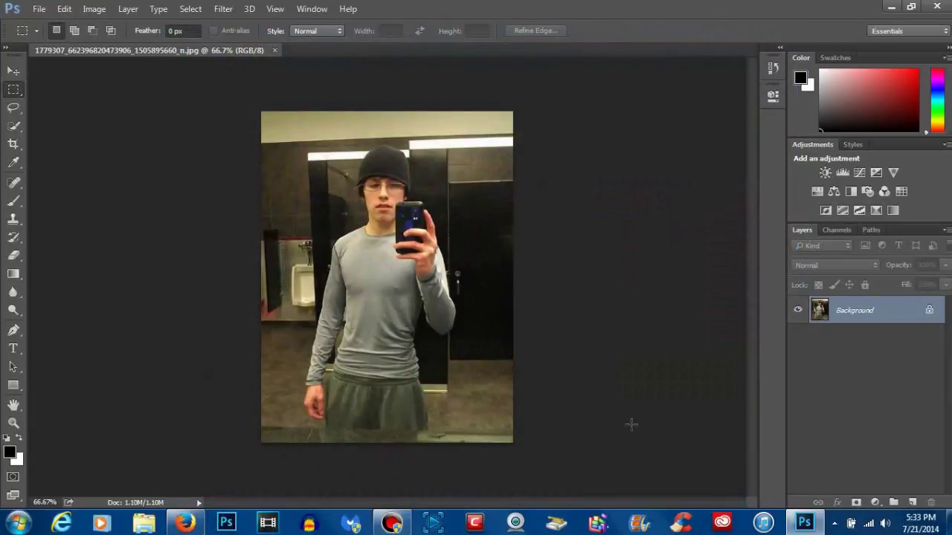